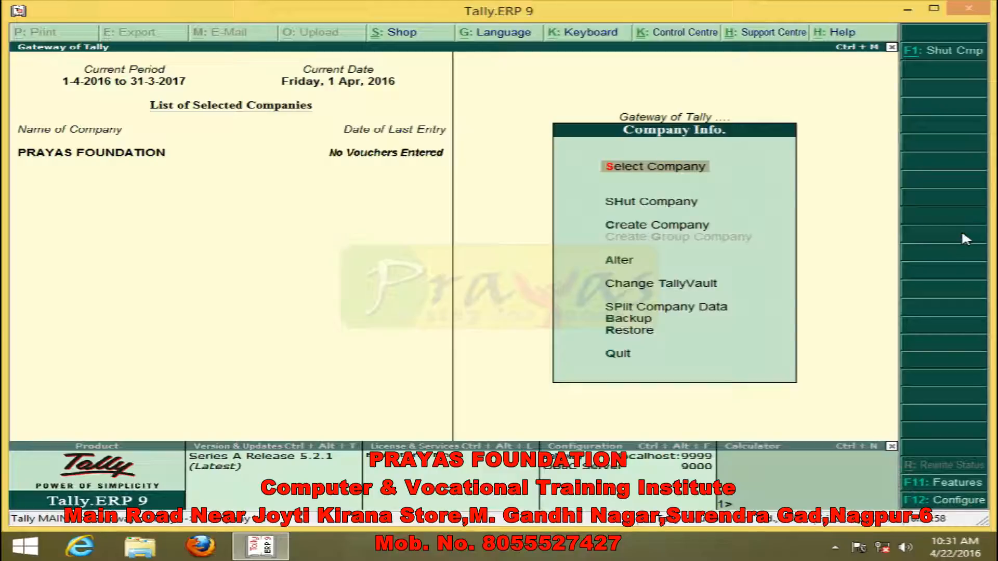
- Load the company SMART CLASS PVT.LTD. from the company data folder alongside PRAYAS FOUNDATION
key(Return)
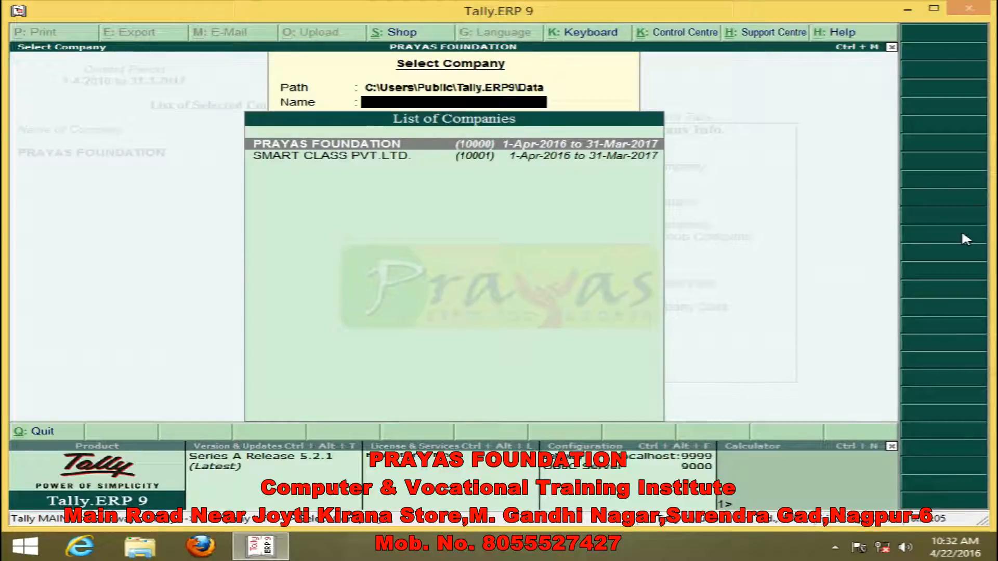
key(Down)
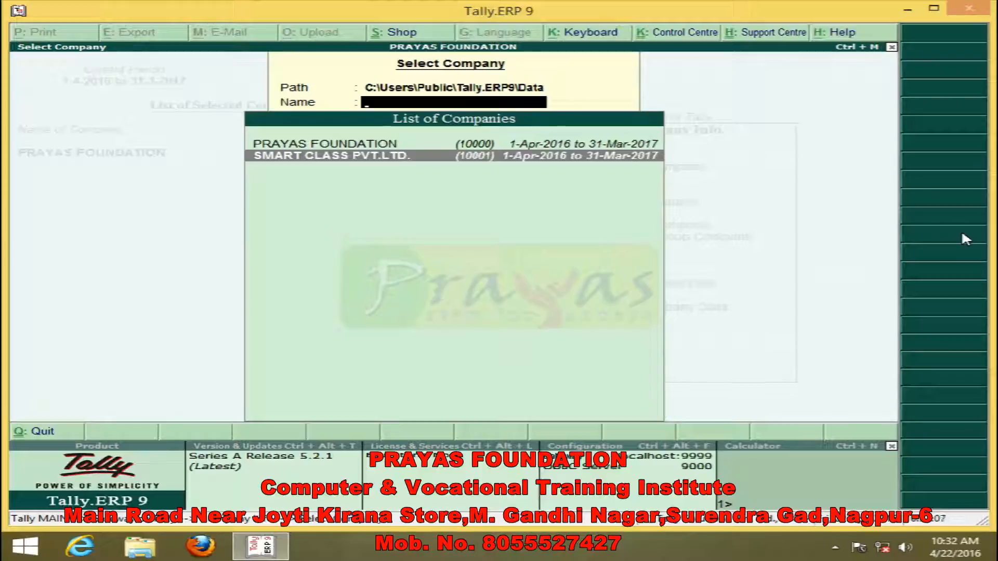
key(Up)
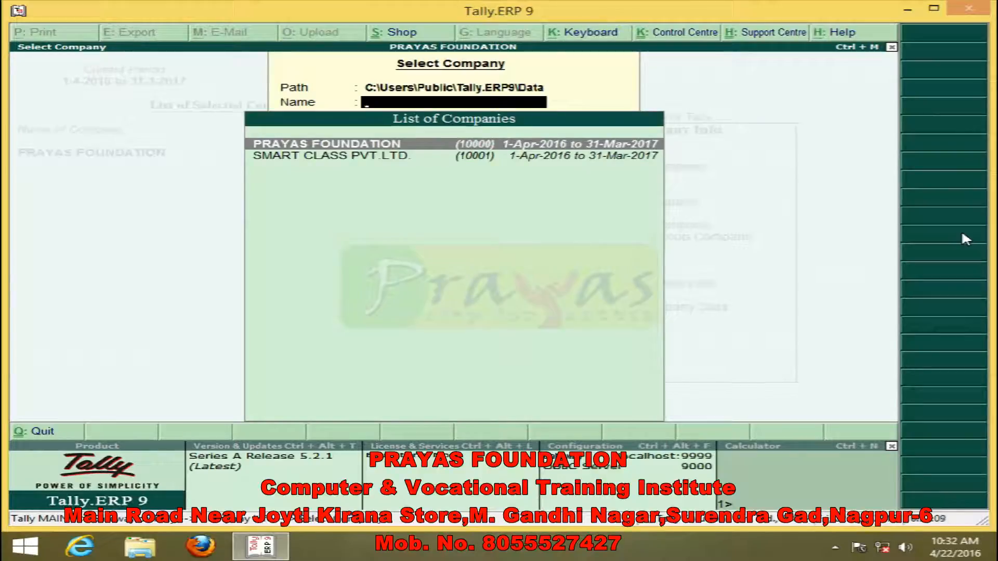
key(Down)
key(Up)
key(Down)
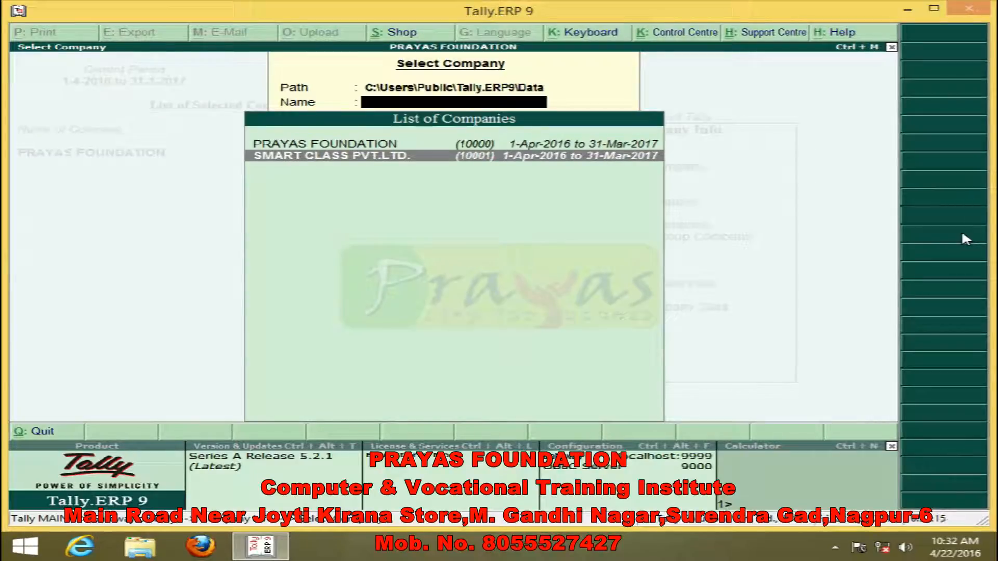
key(Return)
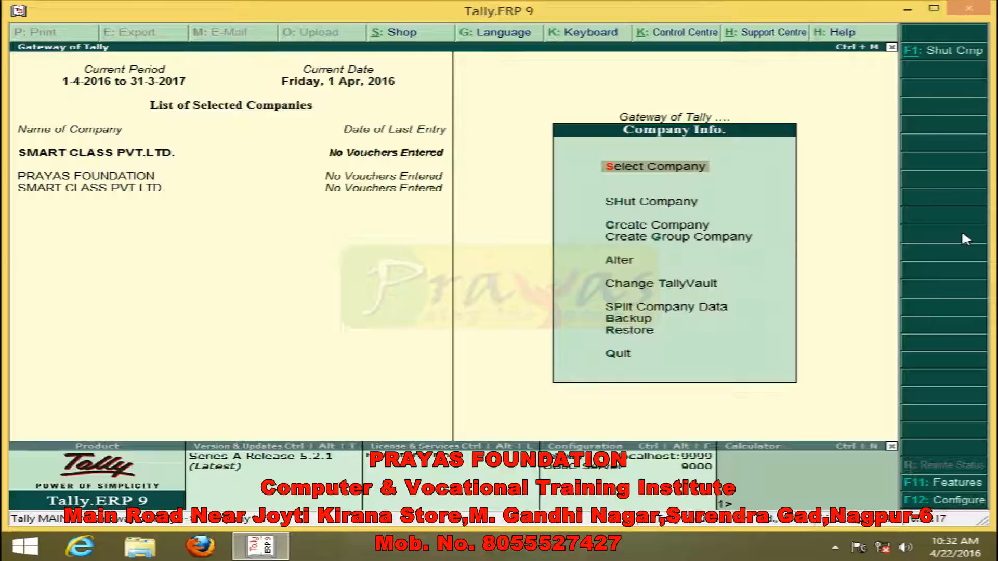
click(941, 235)
- Shut the company SMART CLASS PVT.LTD., leaving PRAYAS FOUNDATION loaded
key(Down)
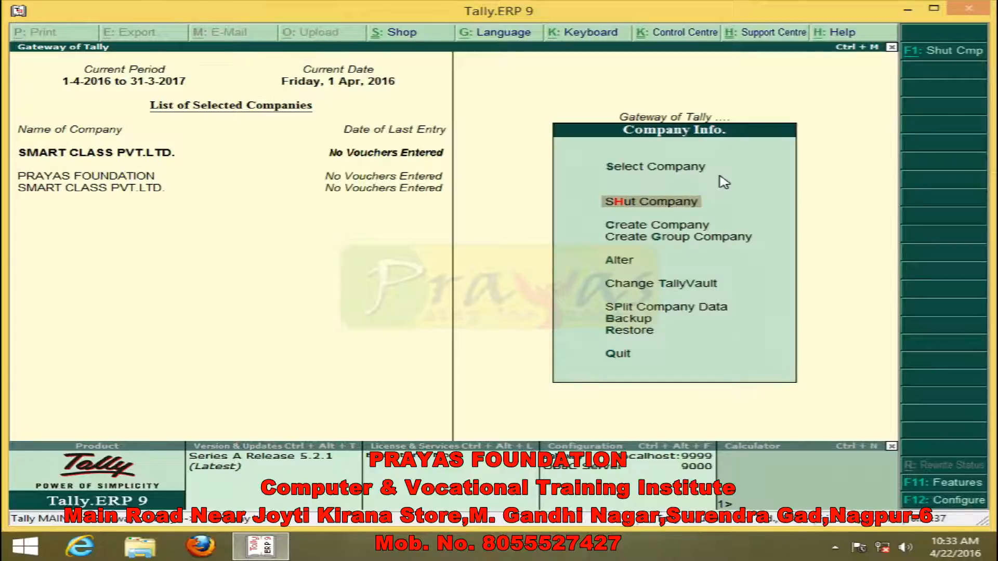
key(Return)
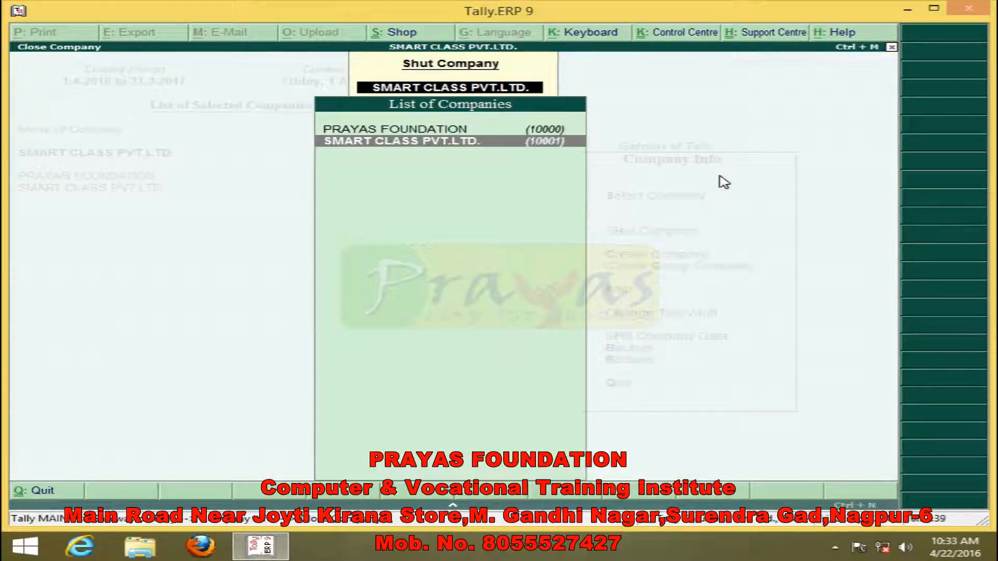
key(Up)
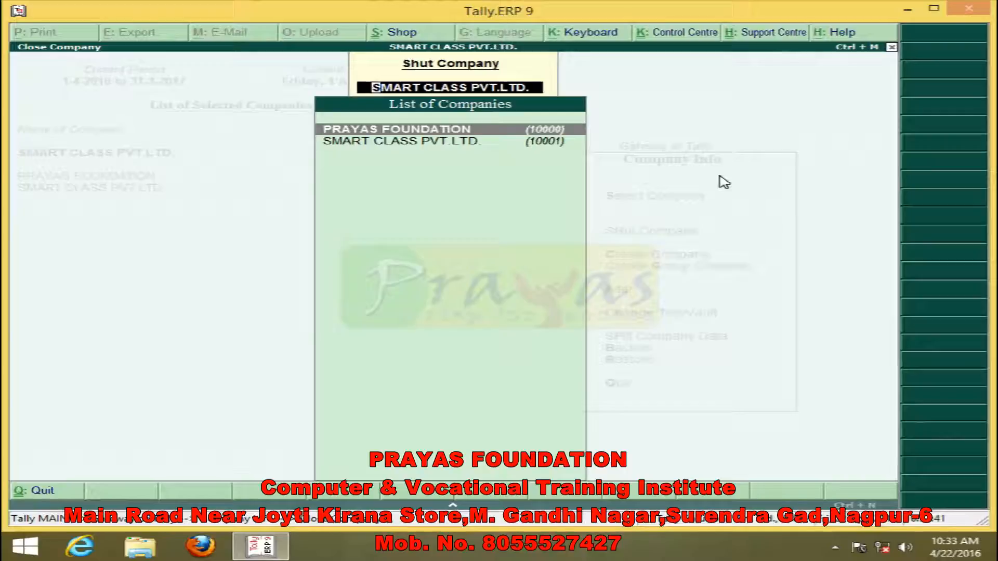
key(Down)
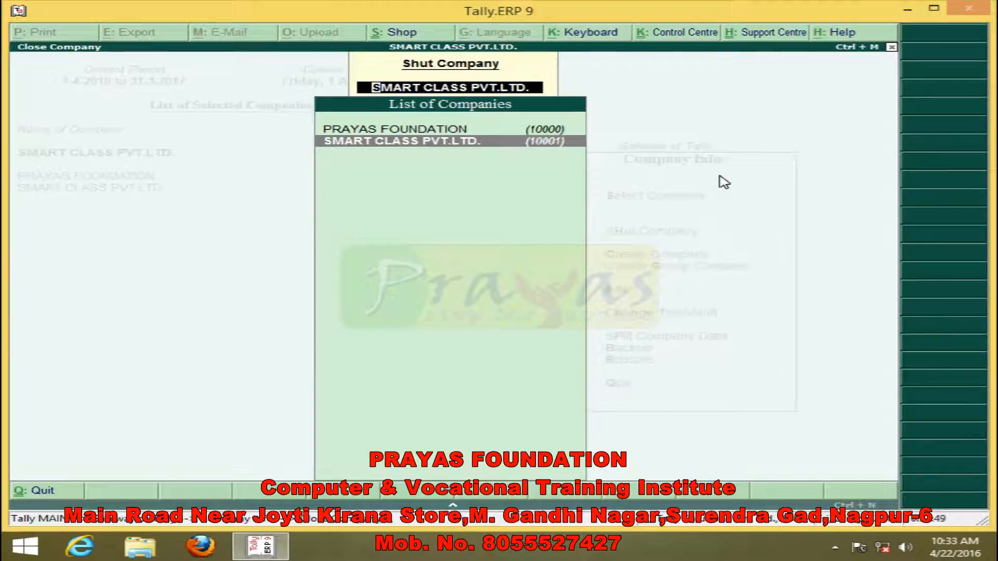
key(Up)
key(Down)
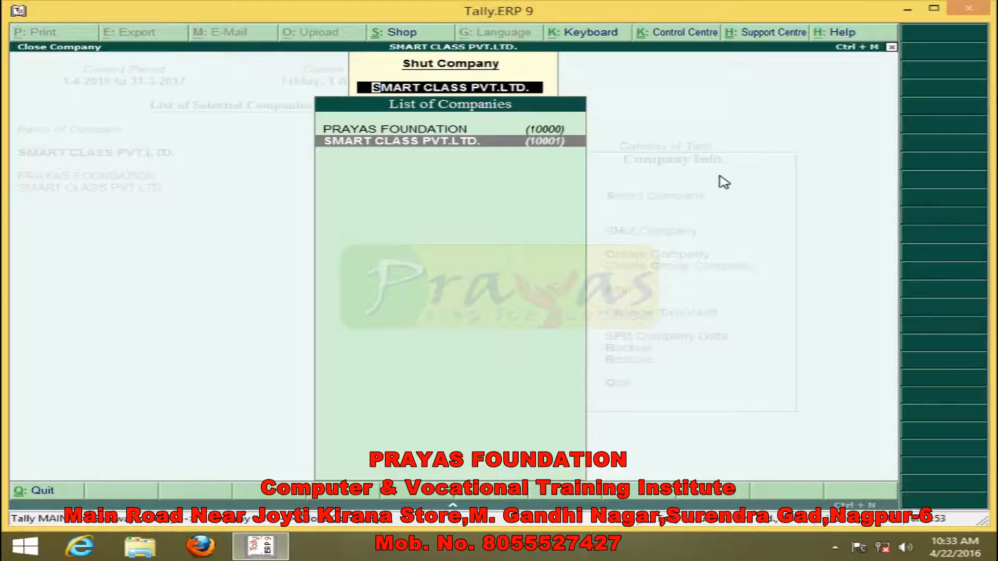
key(Return)
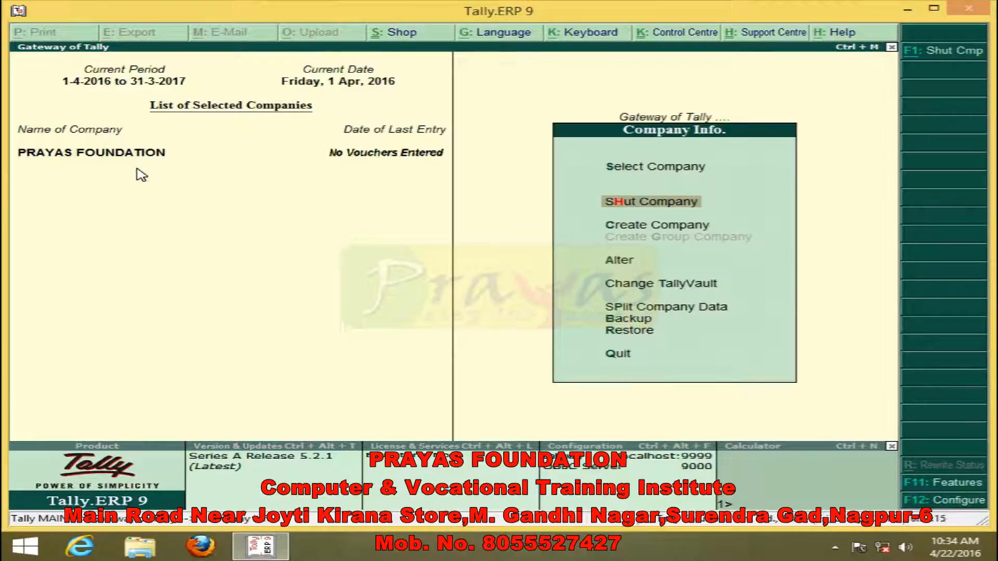
- Select SMART CLASS PVT.LTD. again so that it is loaded as the active company
click(674, 172)
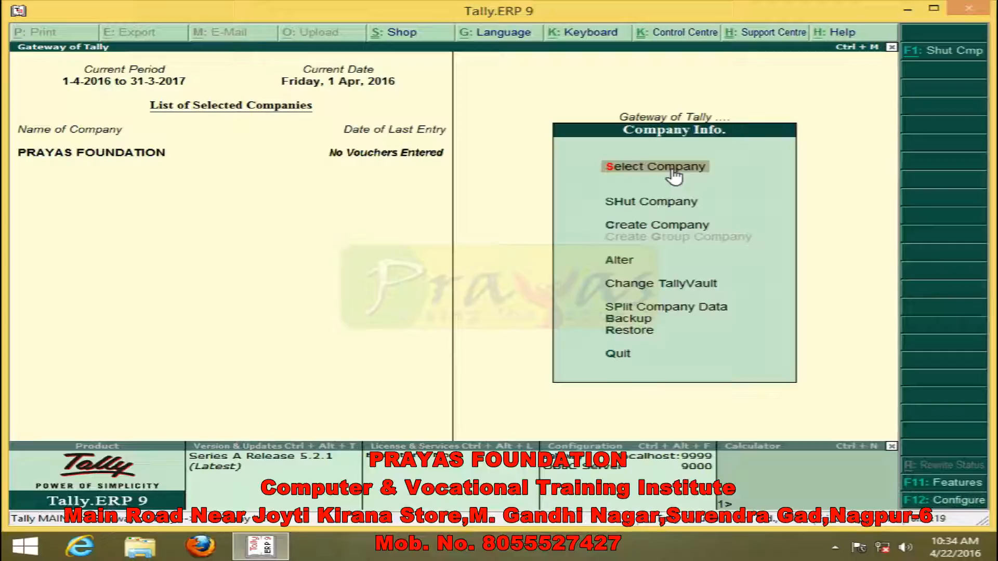
click(674, 172)
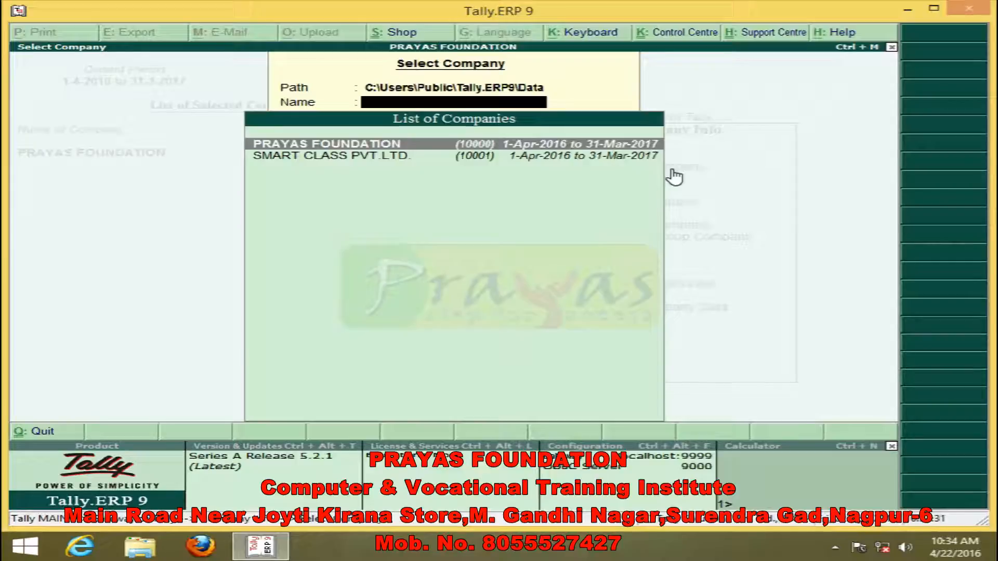
key(Down)
key(Up)
key(Down)
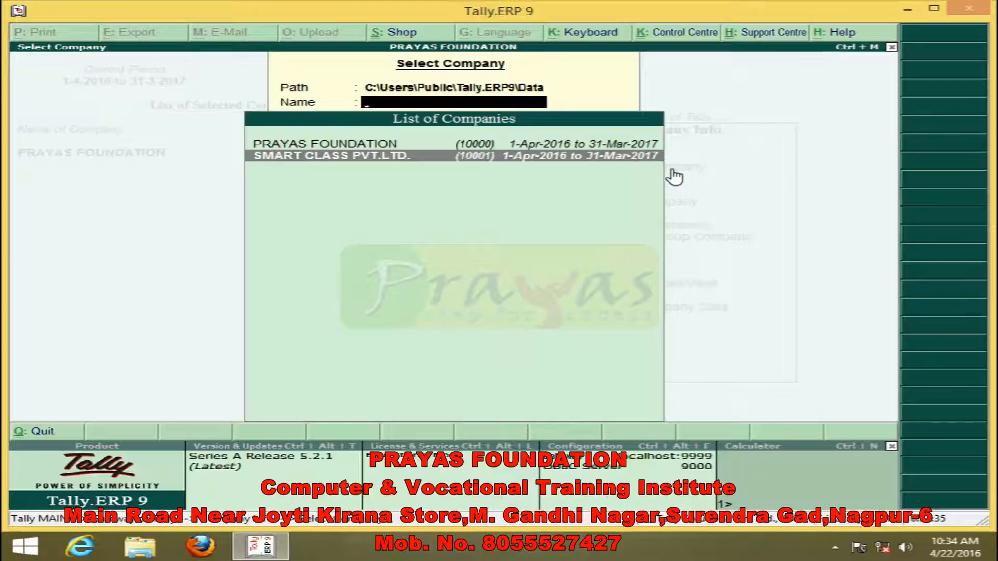
key(Return)
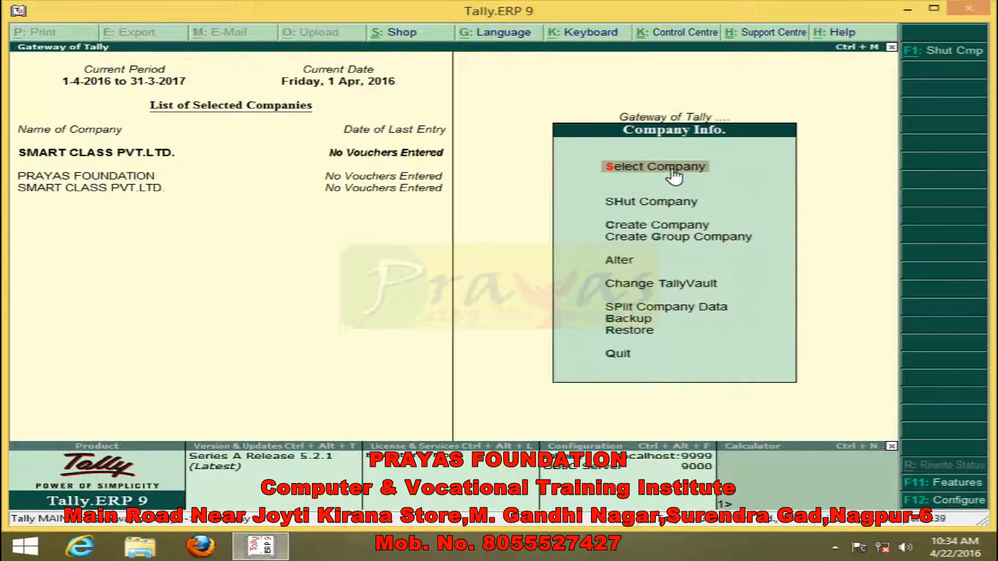
- Shut the company PRAYAS FOUNDATION, keeping only SMART CLASS PVT.LTD. loaded
key(Down)
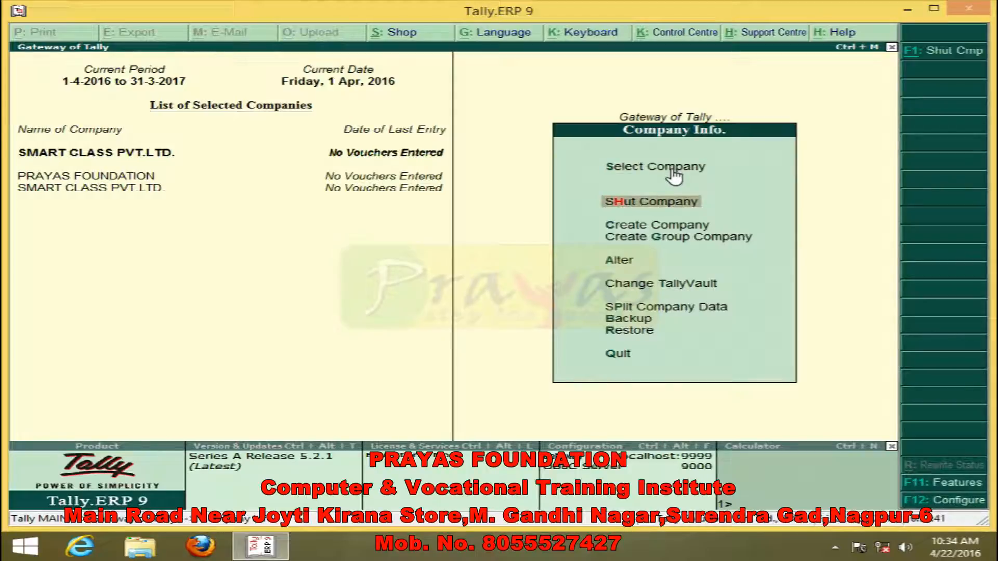
key(Return)
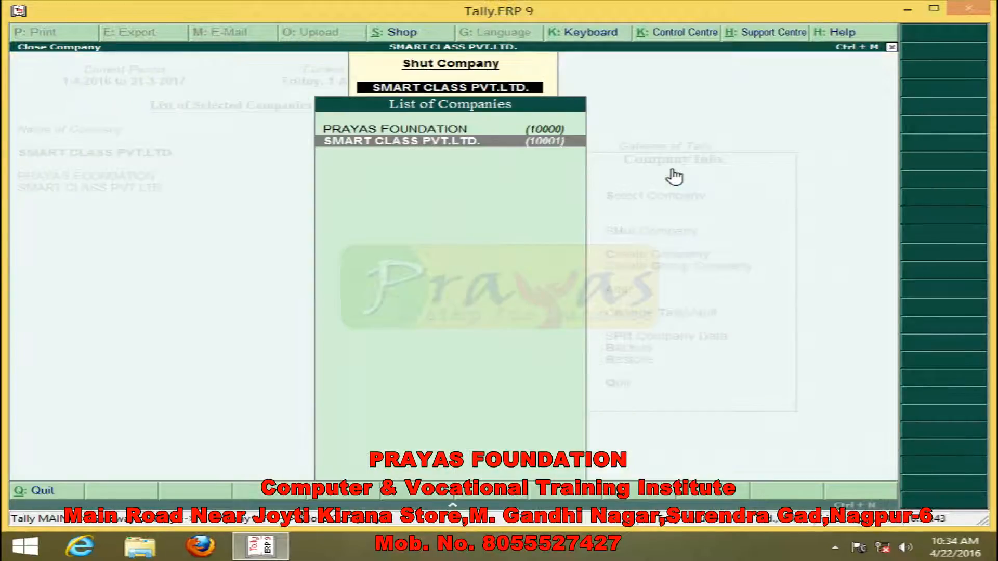
key(Up)
key(Return)
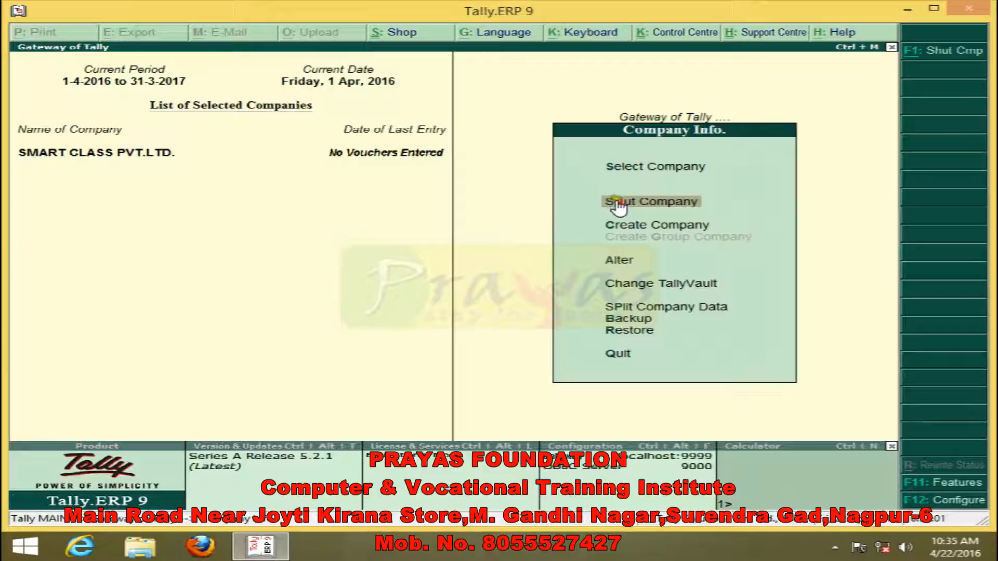
click(723, 203)
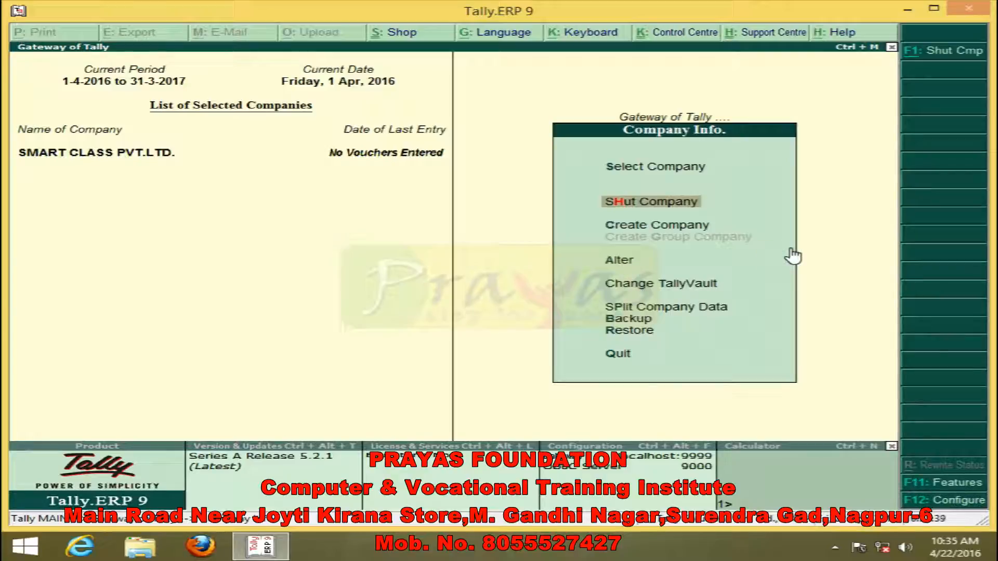
- Open the company details of SMART CLASS PVT.LTD. for alteration
key(Down)
key(Down)
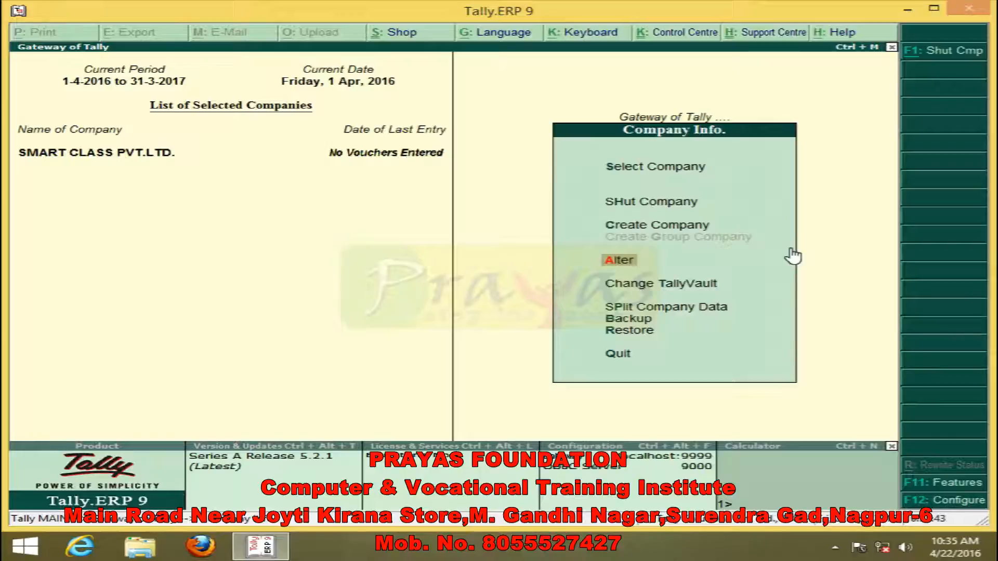
key(Return)
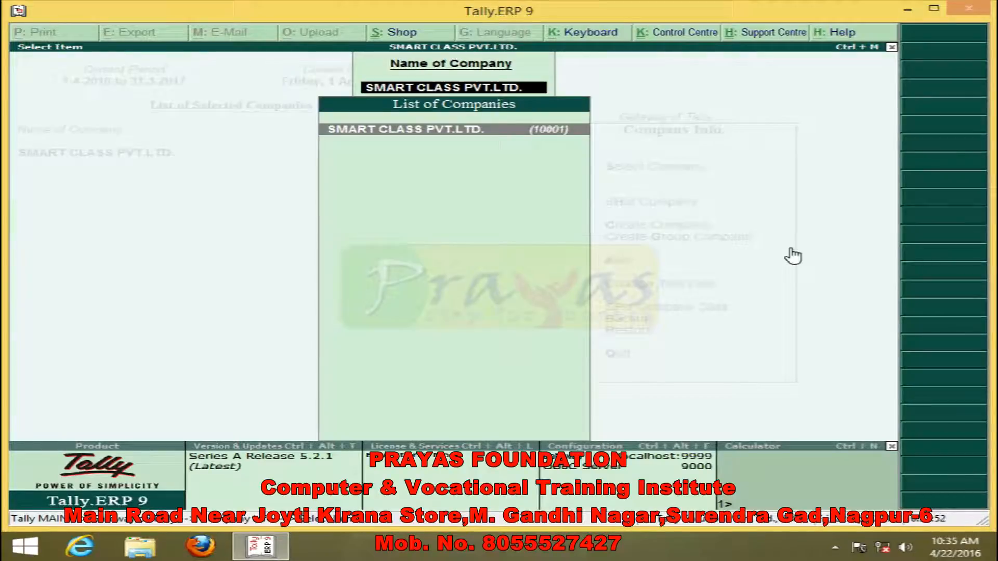
key(Return)
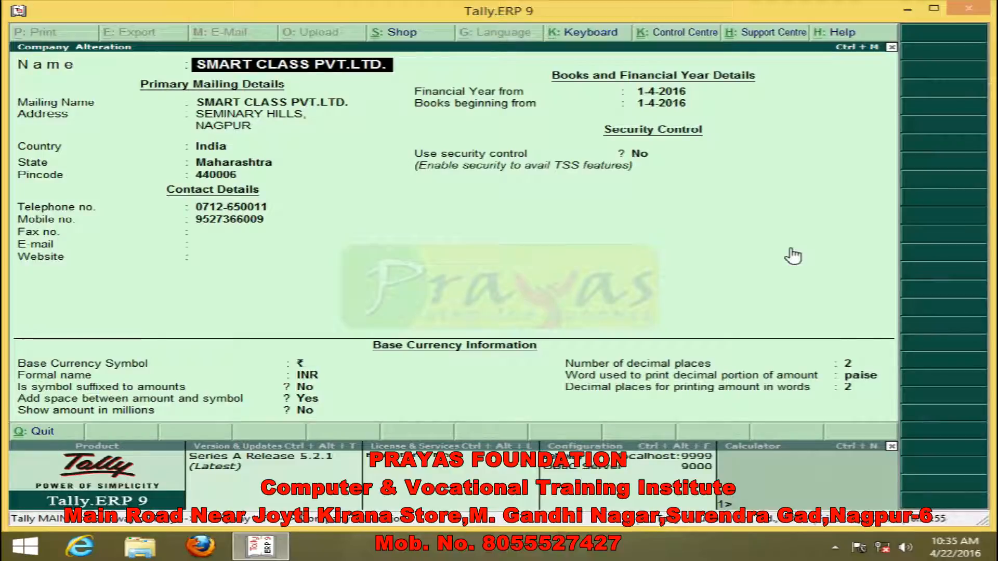
- Replace the mobile number in the contact details of SMART CLASS PVT.LTD. with a new one
key(Return)
key(Return)
key(Return)
key(Return)
key(Return)
key(Return)
key(Return)
key(Return)
key(Return)
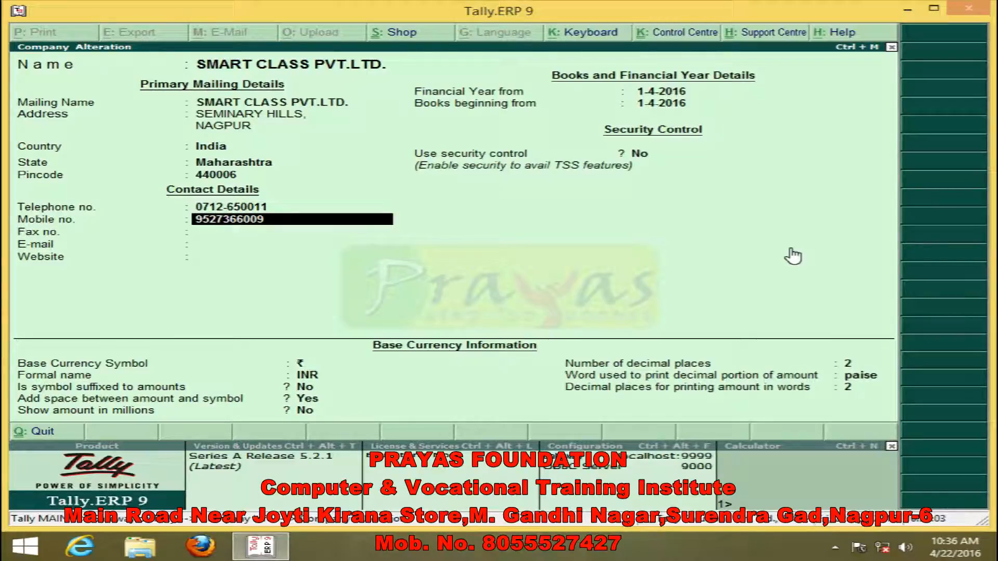
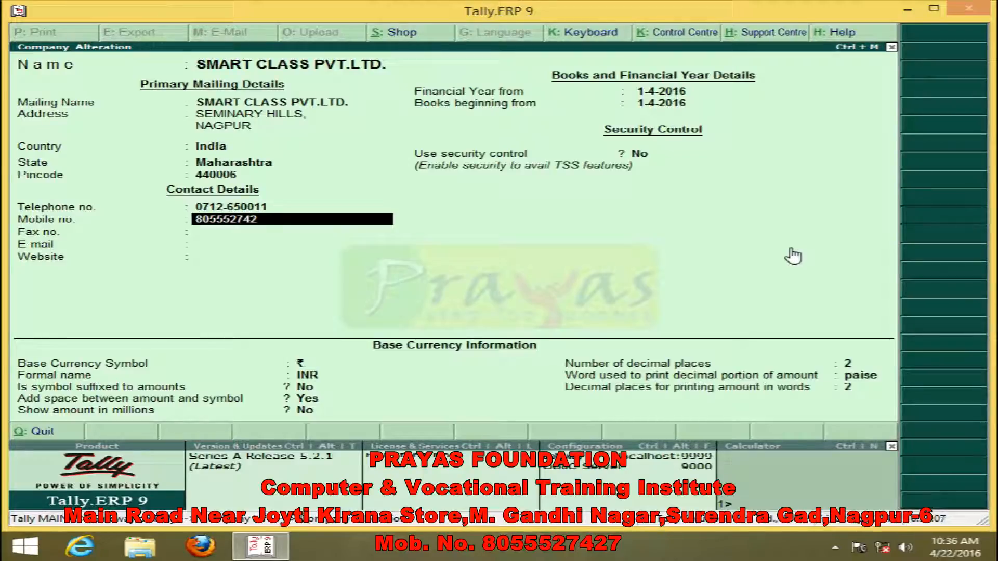
key(Return)
key(Return)
key(Return)
key(Return)
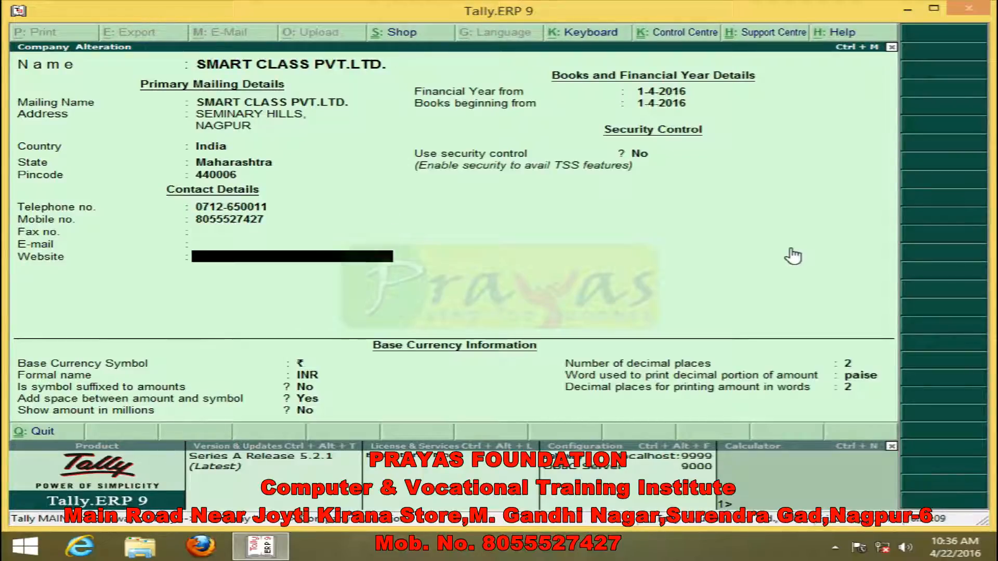
- Accept the remaining contact and base currency details of SMART CLASS PVT.LTD., save the alteration and leave the company list
key(Return)
key(Return)
key(Return)
key(Return)
key(Return)
key(Return)
key(Return)
key(Return)
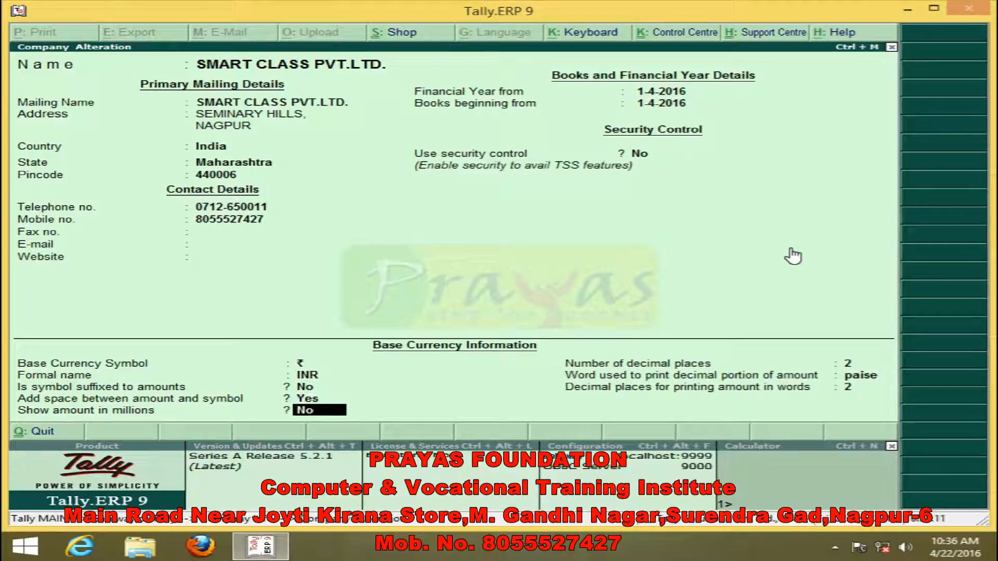
key(Return)
key(Return)
key(Return)
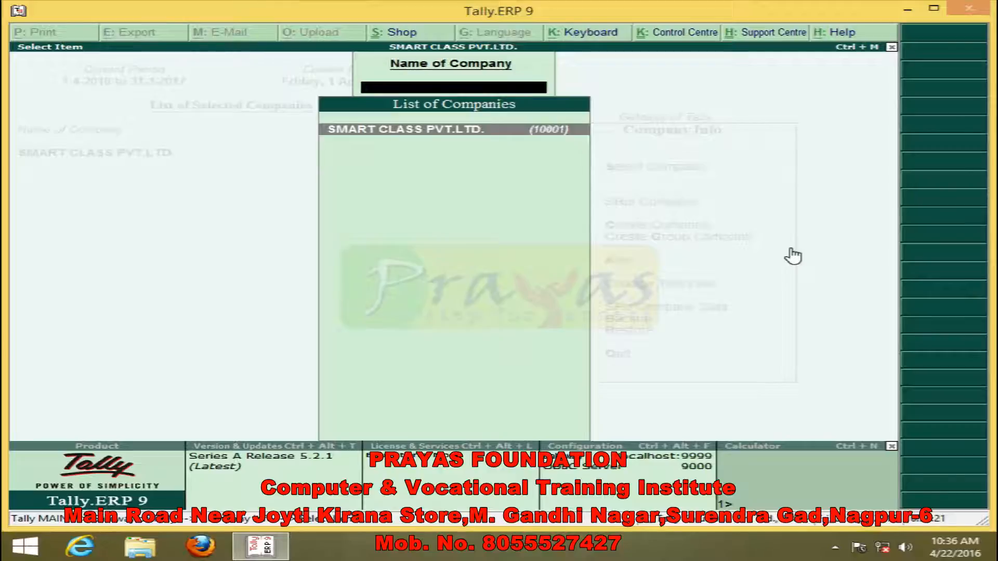
key(Return)
- Load the company PRAYAS FOUNDATION alongside SMART CLASS PVT.LTD
key(Up)
key(Up)
key(Up)
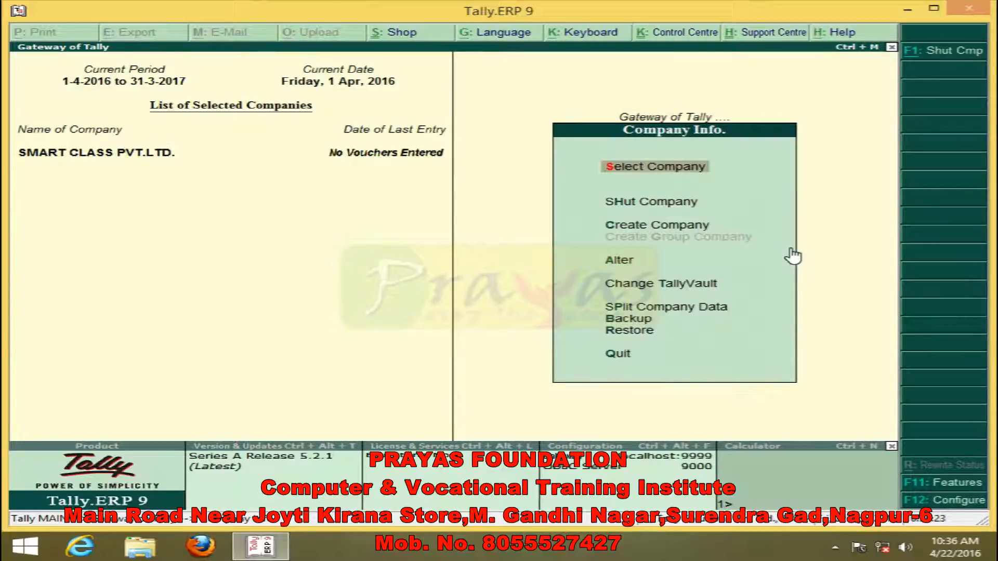
key(Return)
key(Down)
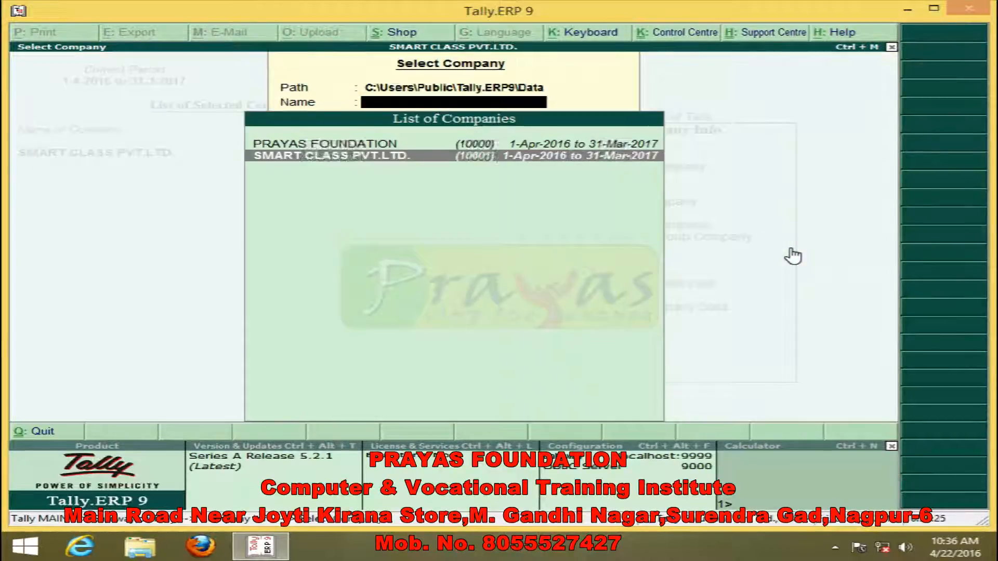
key(Up)
key(Return)
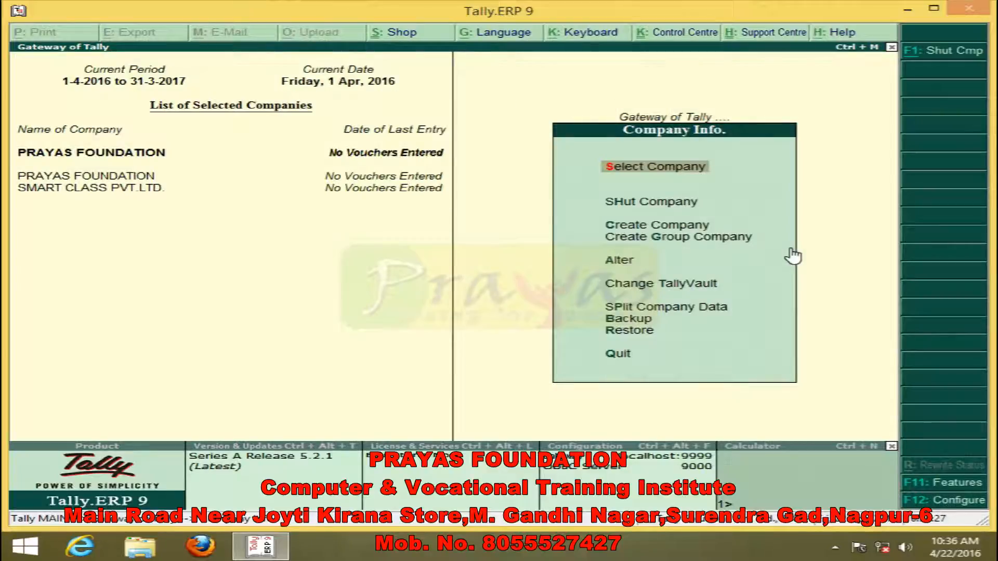
- Open the company details of PRAYAS FOUNDATION for alteration
key(Down)
key(Down)
key(Down)
key(Down)
key(Return)
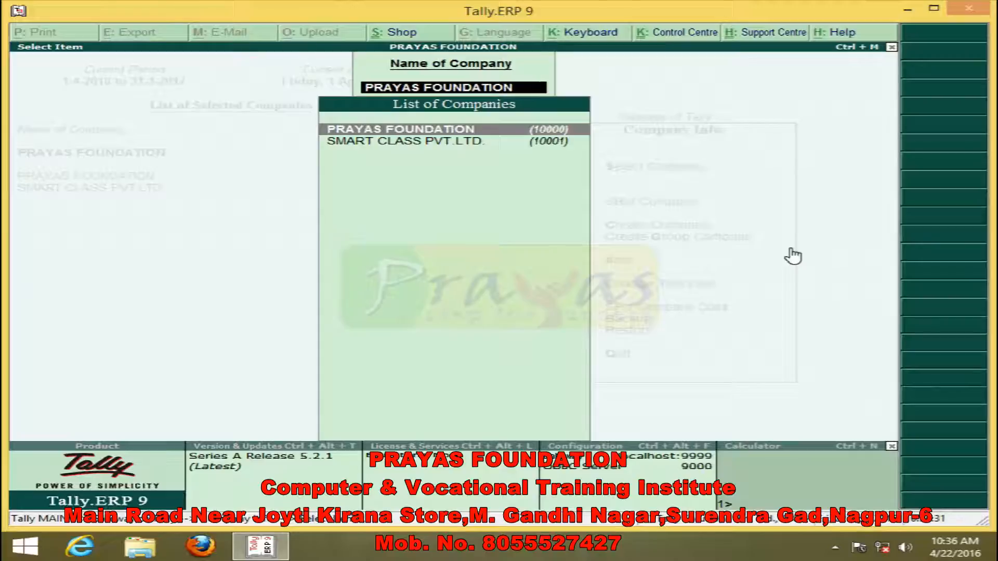
key(Return)
- Replace the mobile number in the contact details of PRAYAS FOUNDATION with a new one
key(Return)
key(Return)
key(Return)
key(Return)
key(Return)
key(Return)
key(Return)
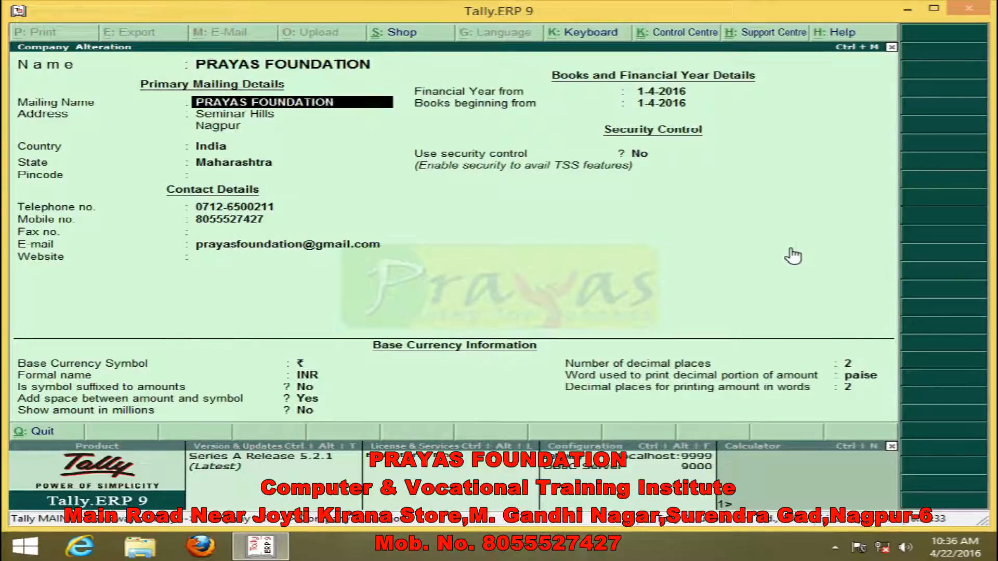
key(Return)
key(Return)
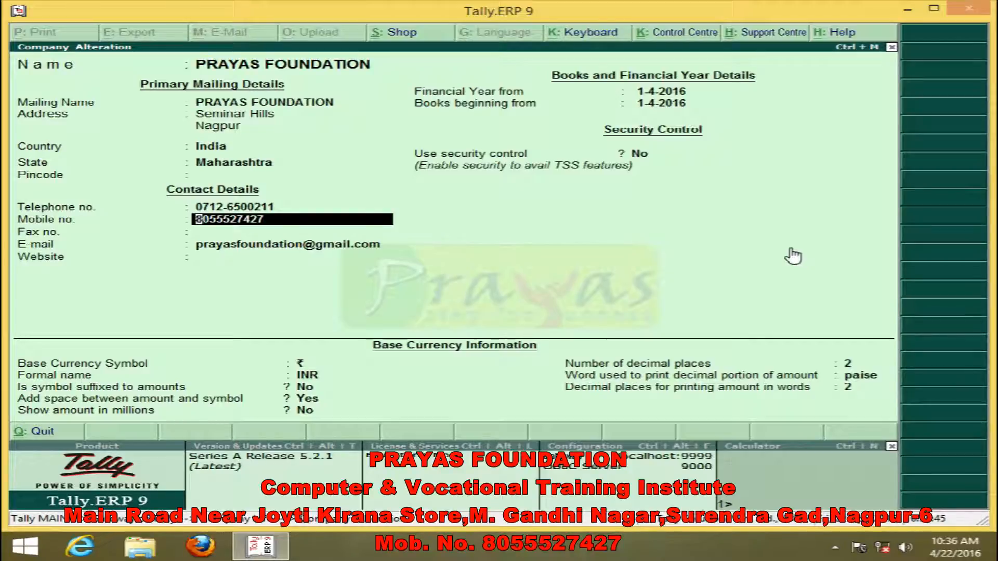
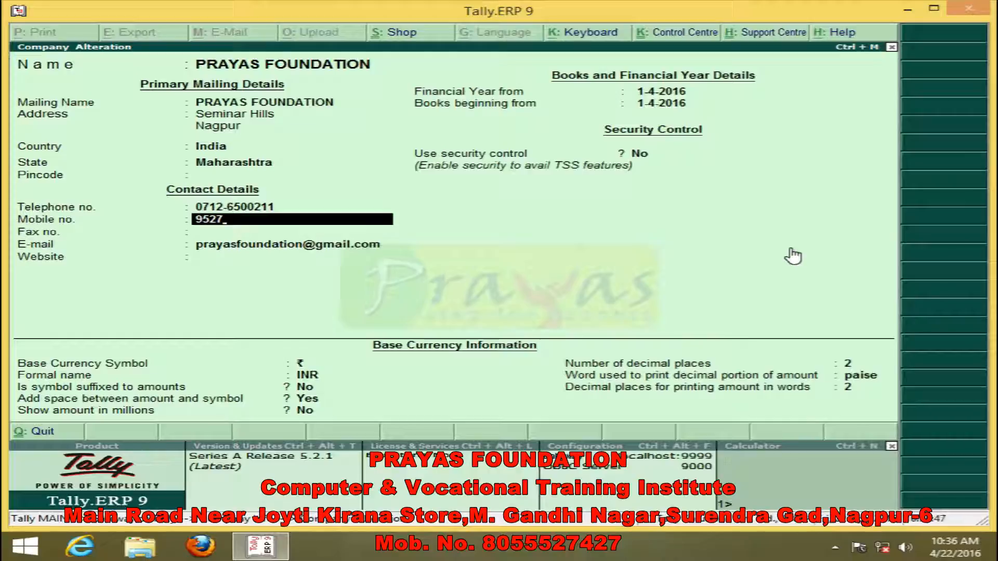
key(Return)
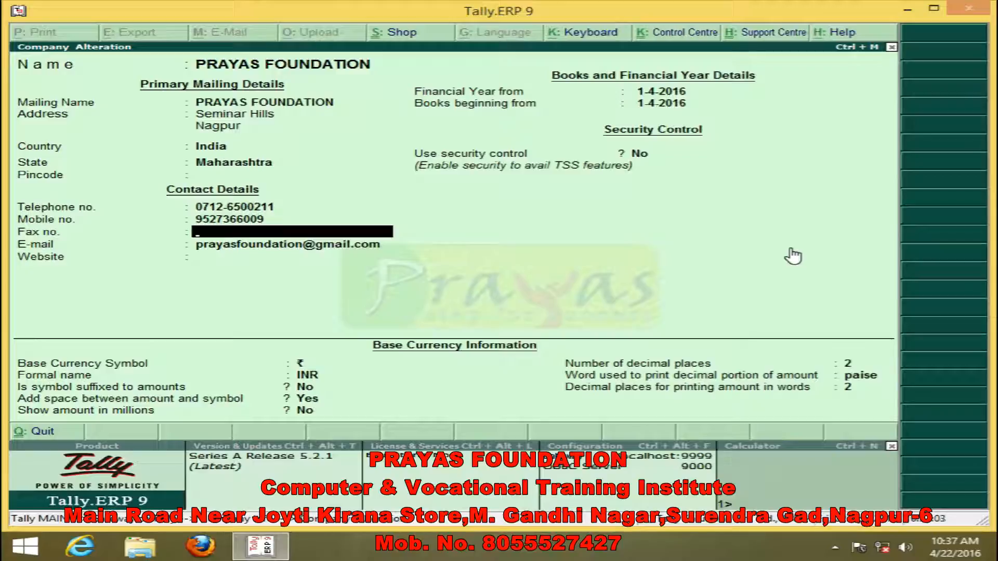
- Accept the remaining contact and base currency details of PRAYAS FOUNDATION, save the alteration and exit the company menus
key(Return)
key(Return)
key(Return)
key(Return)
key(Return)
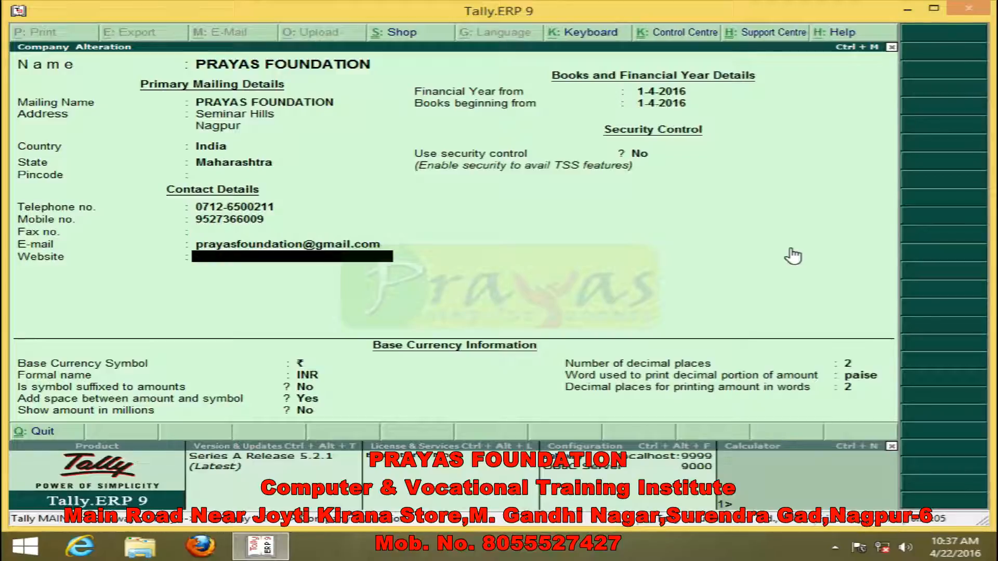
key(Return)
key(Return)
key(Return)
key(Return)
key(Return)
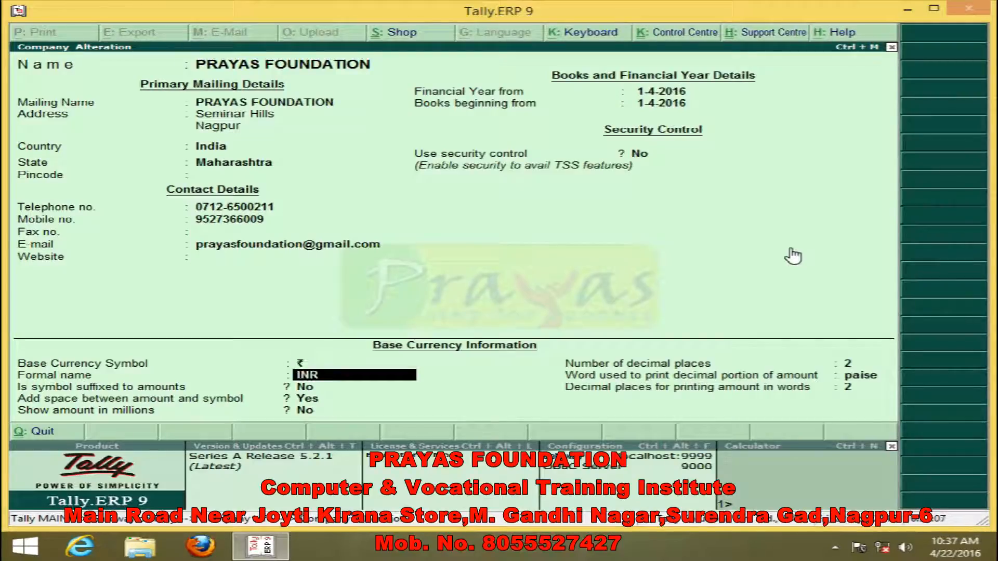
key(Return)
key(Return)
key(Return)
key(Return)
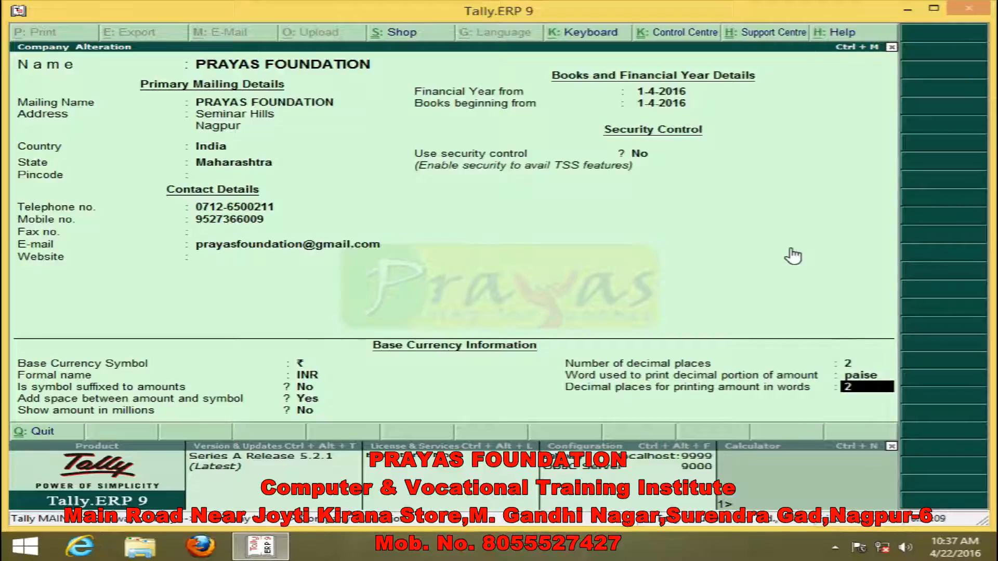
key(Return)
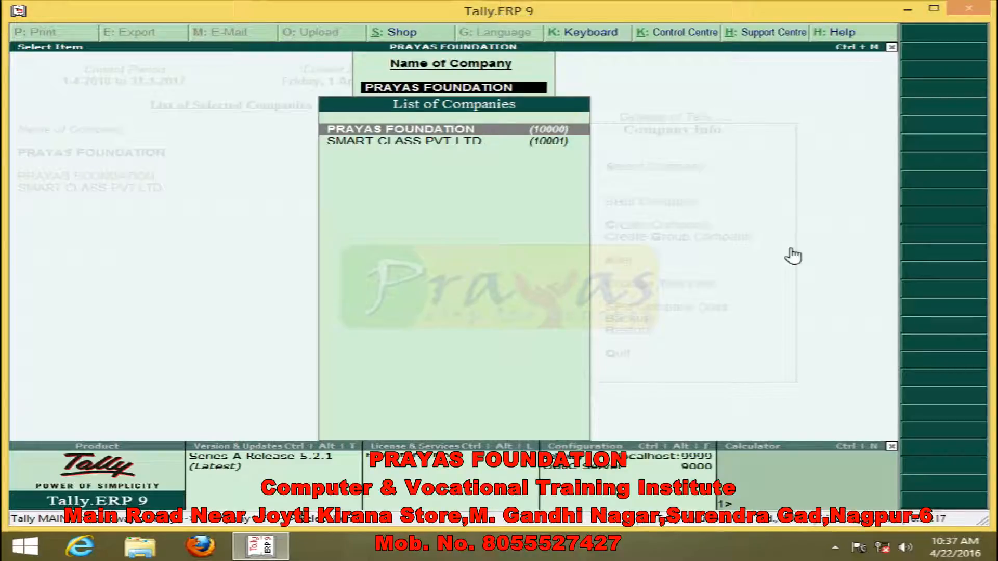
key(Return)
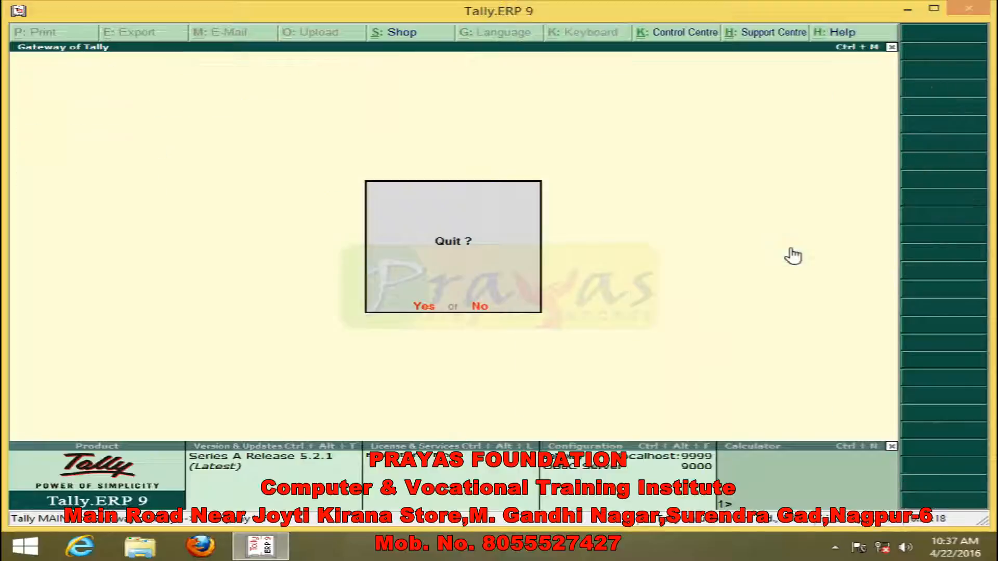